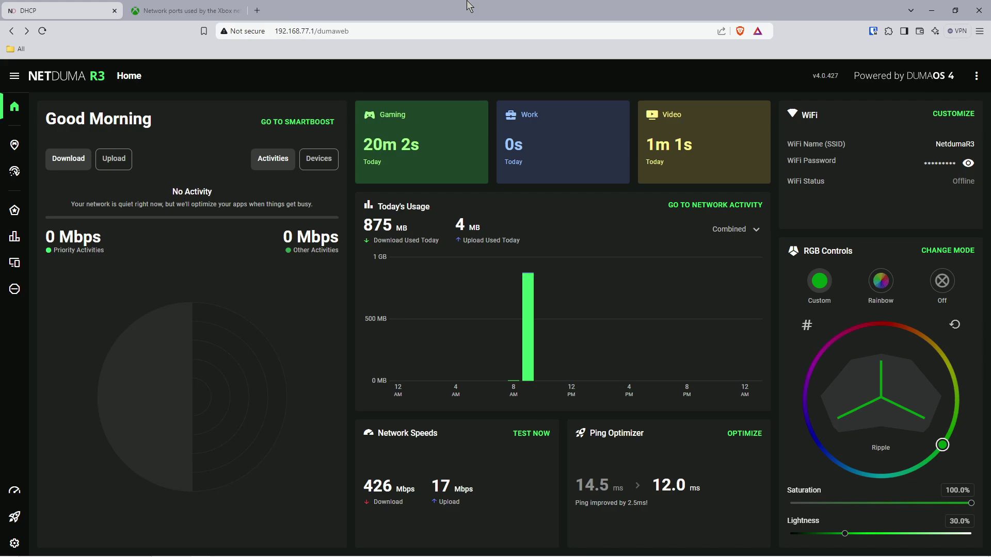
Step: Switch to the Xbox Support page listing network ports used by the Xbox network
{"action": "left_click", "coordinate": [181, 7]}
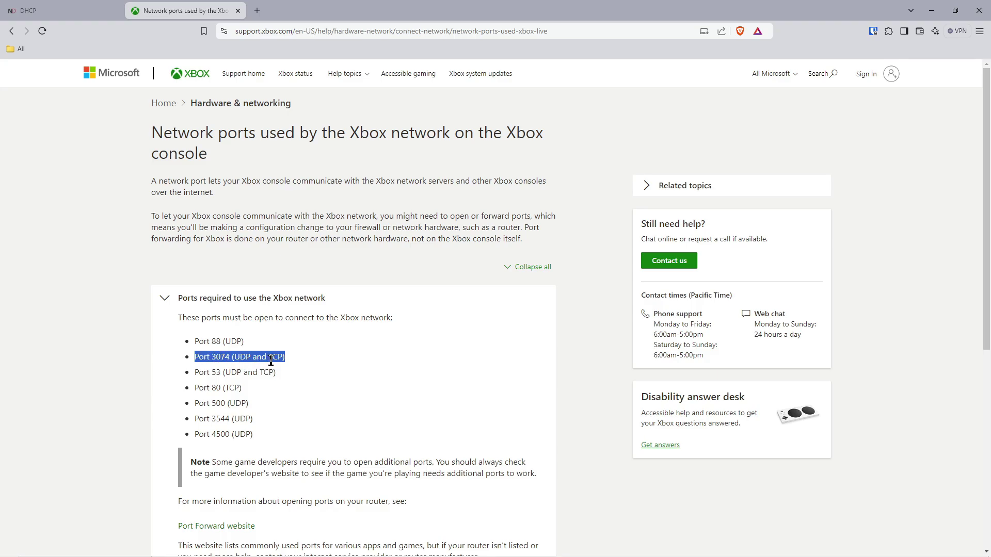
Step: Back on the router dashboard, confirm Enable UPnP is off in the Settings' UPnP page
{"action": "left_click", "coordinate": [61, 7]}
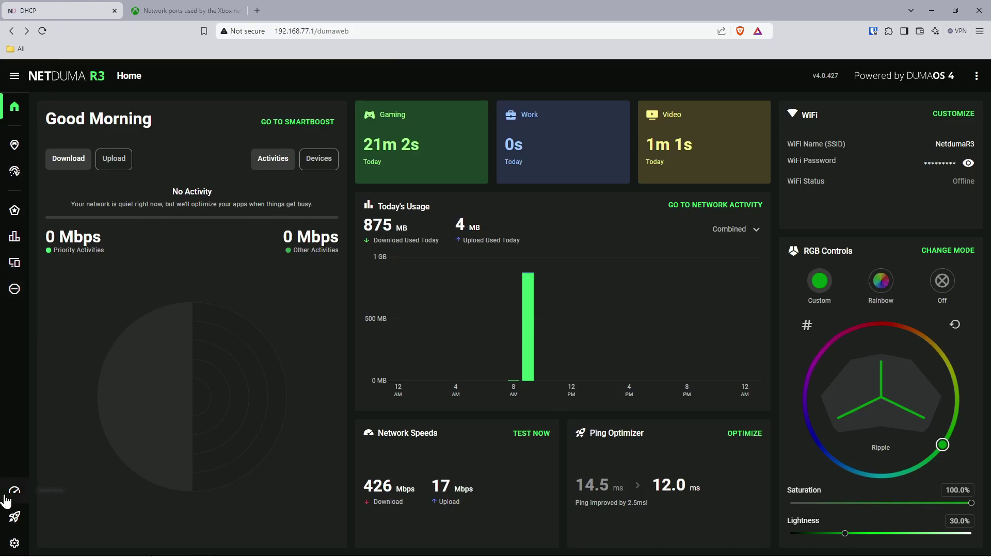
{"action": "left_click", "coordinate": [16, 543]}
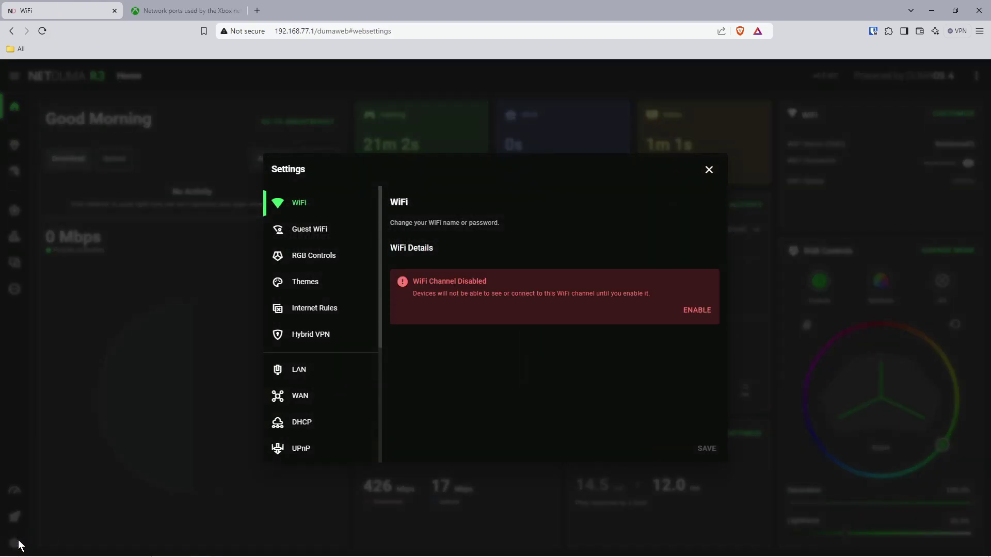
{"action": "scroll", "coordinate": [316, 294], "scroll_direction": "down", "scroll_amount": 1}
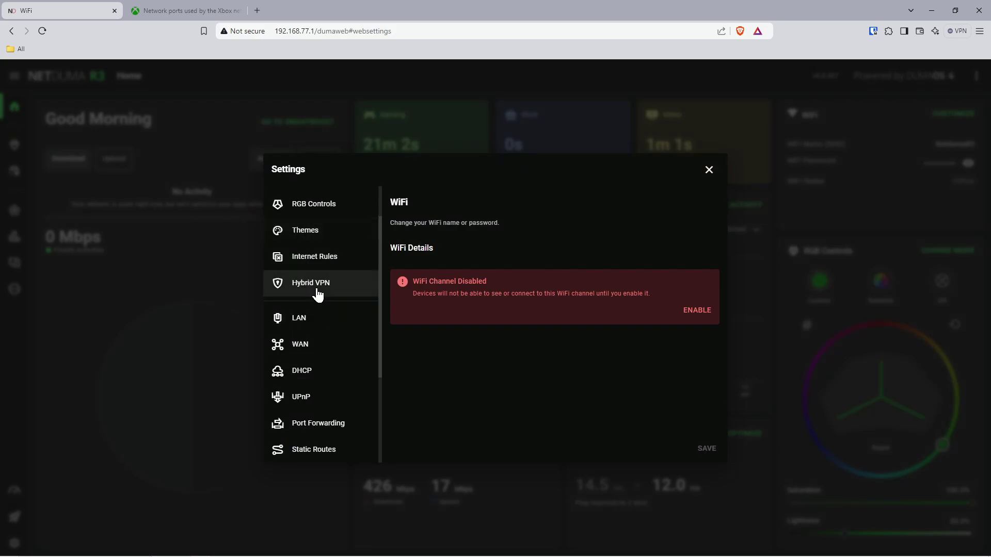
{"action": "left_click", "coordinate": [306, 405]}
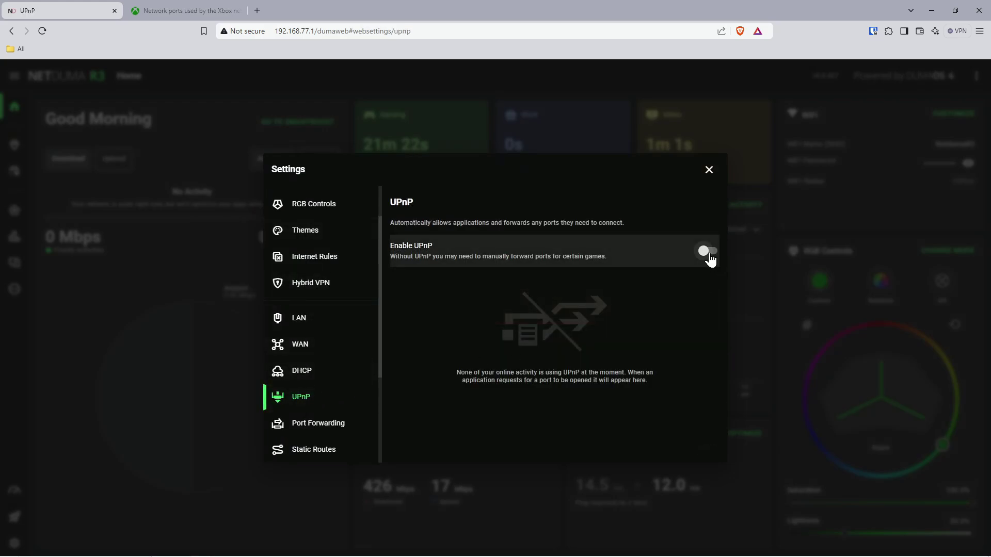
{"action": "left_click", "coordinate": [703, 255]}
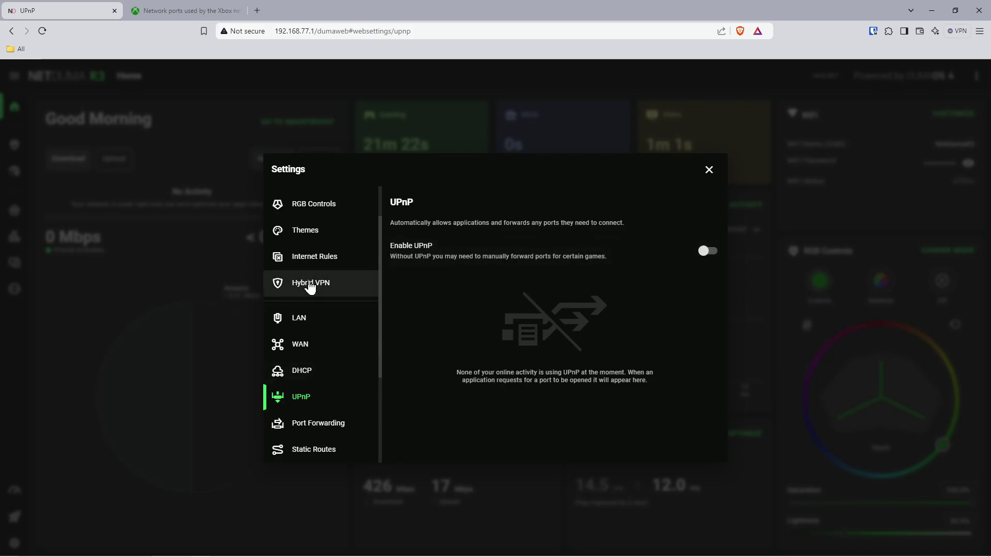
{"action": "scroll", "coordinate": [319, 297], "scroll_direction": "down", "scroll_amount": 1}
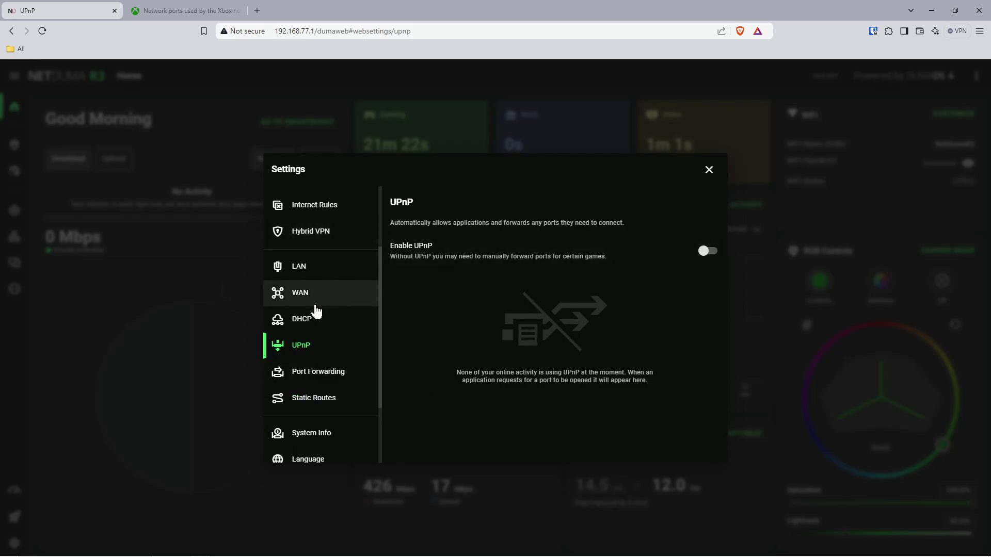
Step: Add a new Port Forwarding rule with XBOX-SERIES-X chosen as the device
{"action": "left_click", "coordinate": [334, 376]}
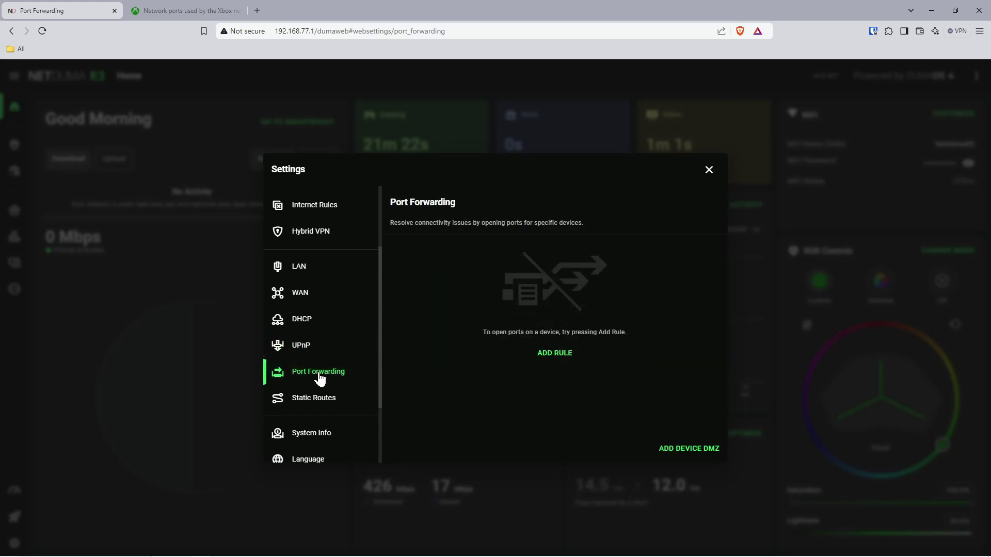
{"action": "left_click", "coordinate": [554, 354]}
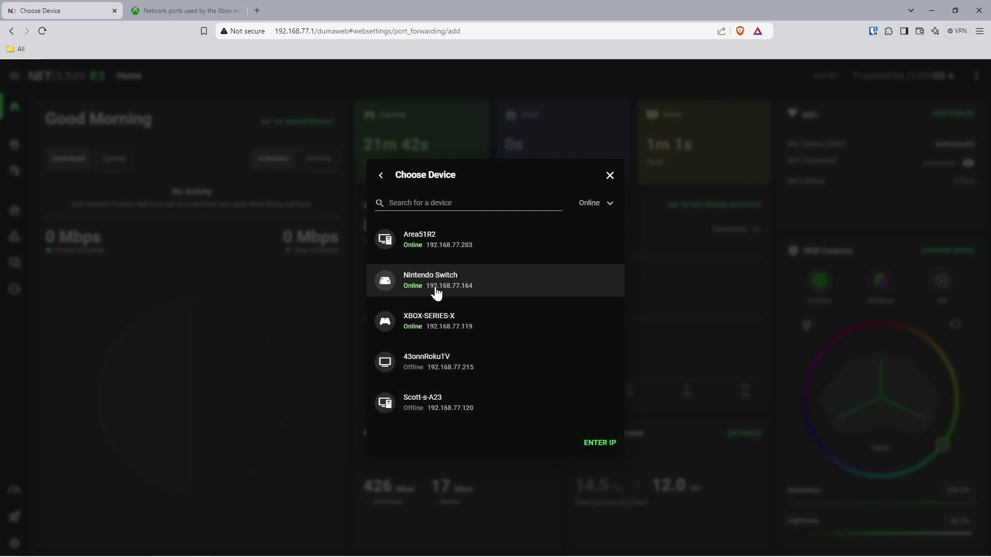
{"action": "left_click", "coordinate": [437, 322]}
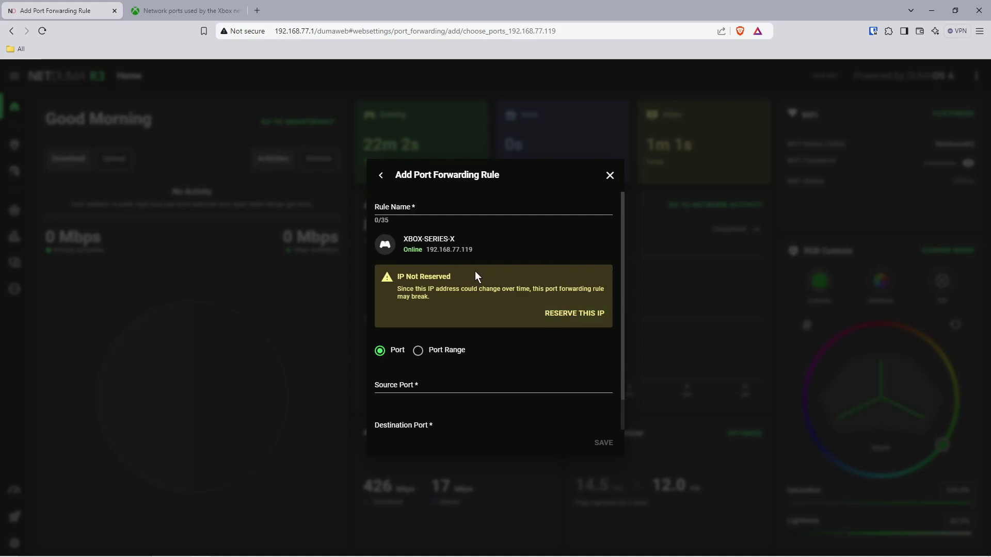
Step: Reserve the XBOX-SERIES-X address 192.168.77.119 and save the reservation
{"action": "left_click", "coordinate": [560, 315]}
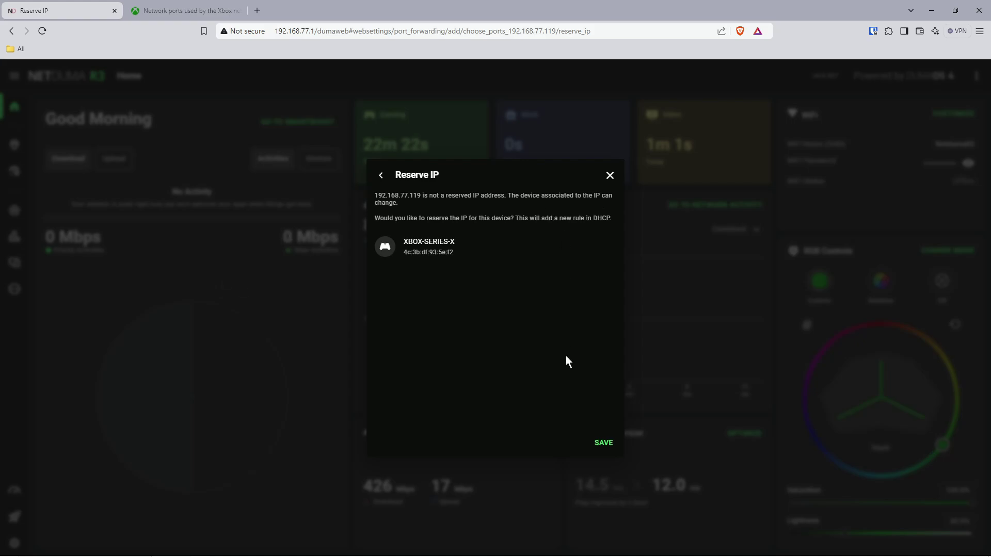
{"action": "left_click", "coordinate": [603, 444]}
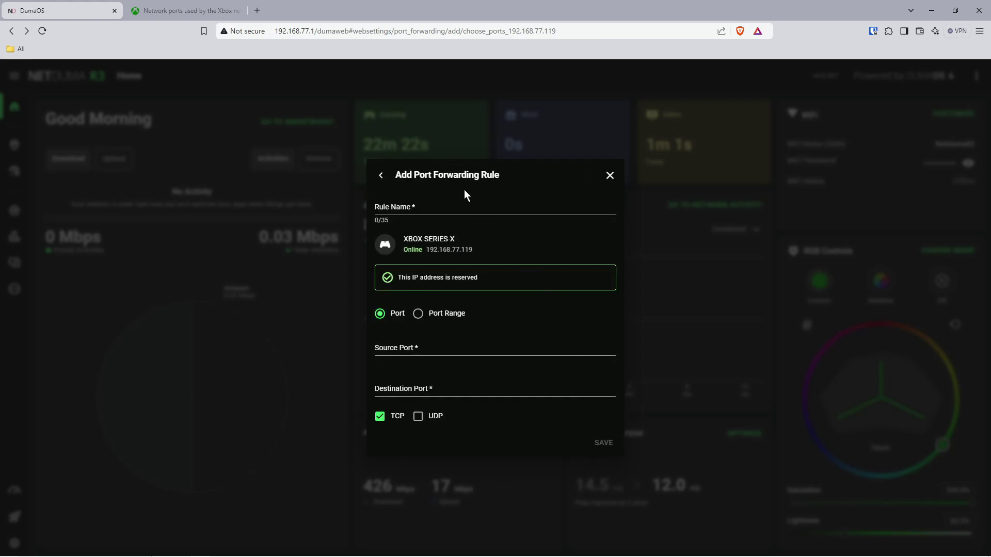
Step: Name the rule 'Xbox', keep single-Port mode, and set source and destination port 3074
{"action": "left_click", "coordinate": [404, 210]}
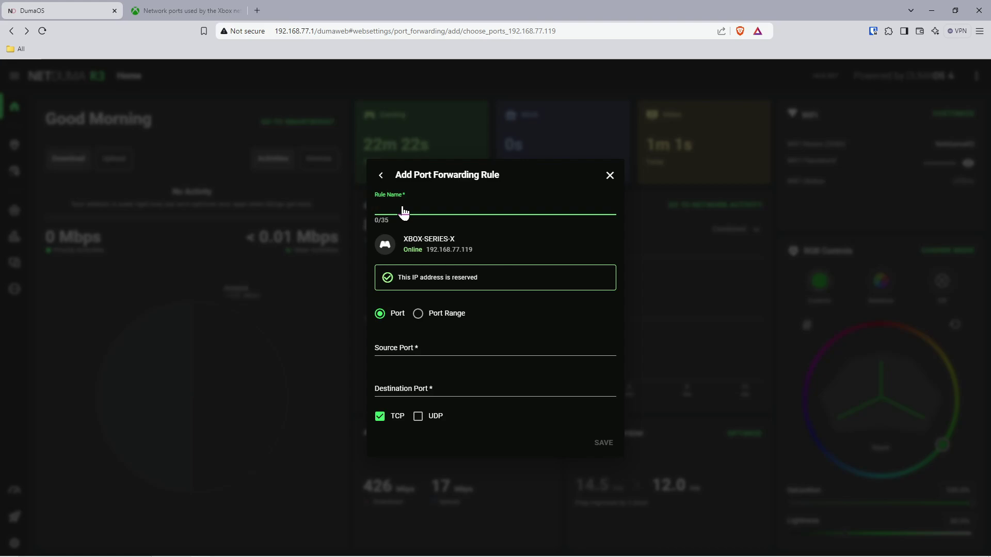
{"action": "type", "text": "Xbox"}
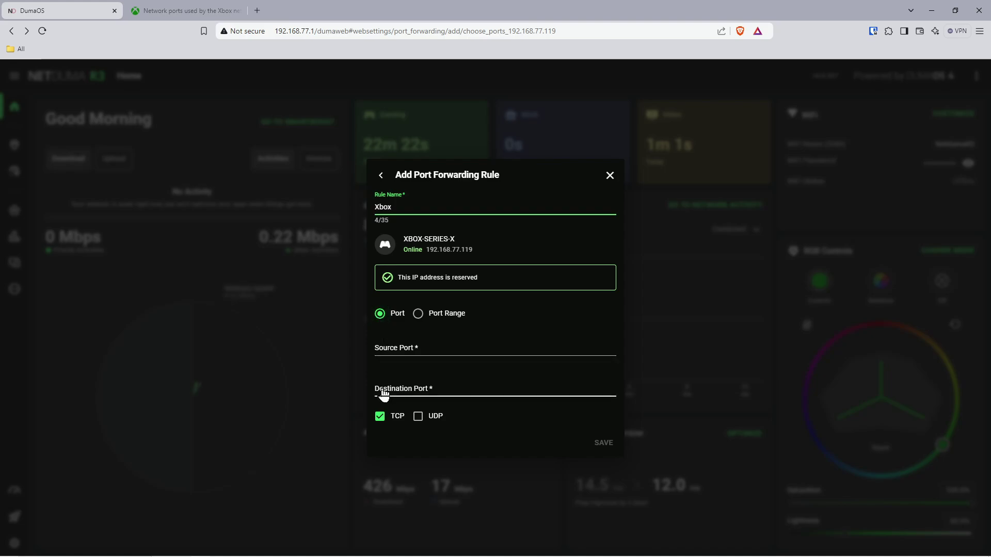
{"action": "left_click", "coordinate": [418, 316]}
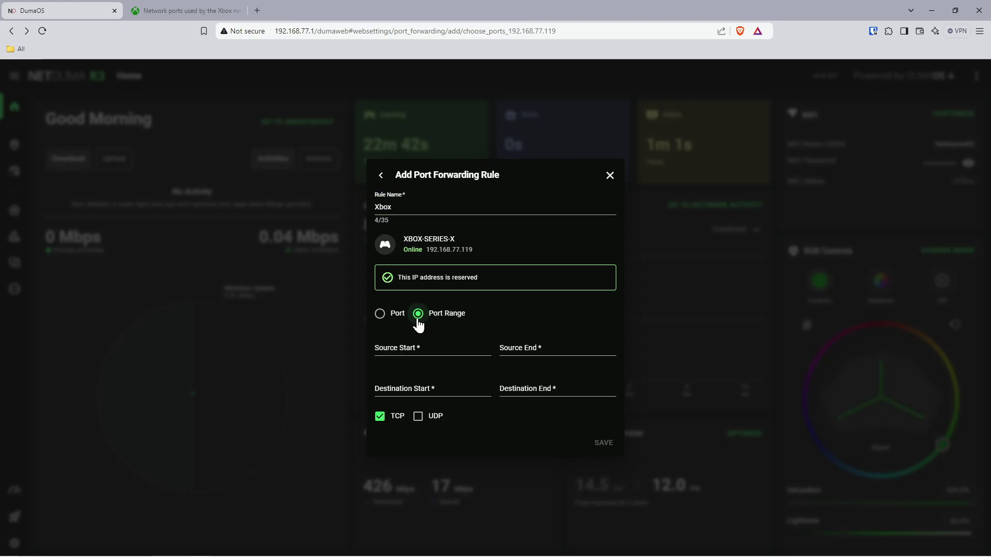
{"action": "left_click", "coordinate": [379, 316]}
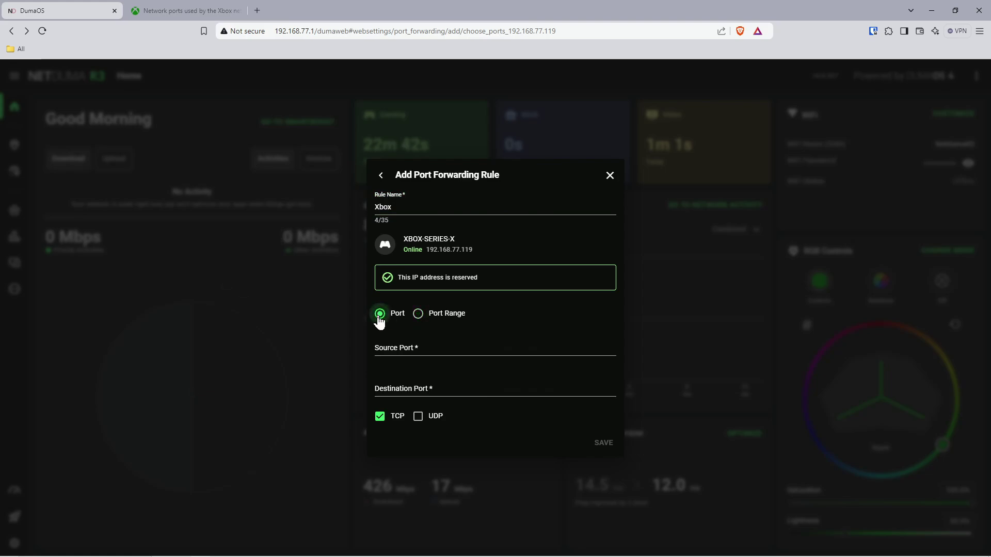
{"action": "left_click", "coordinate": [396, 352]}
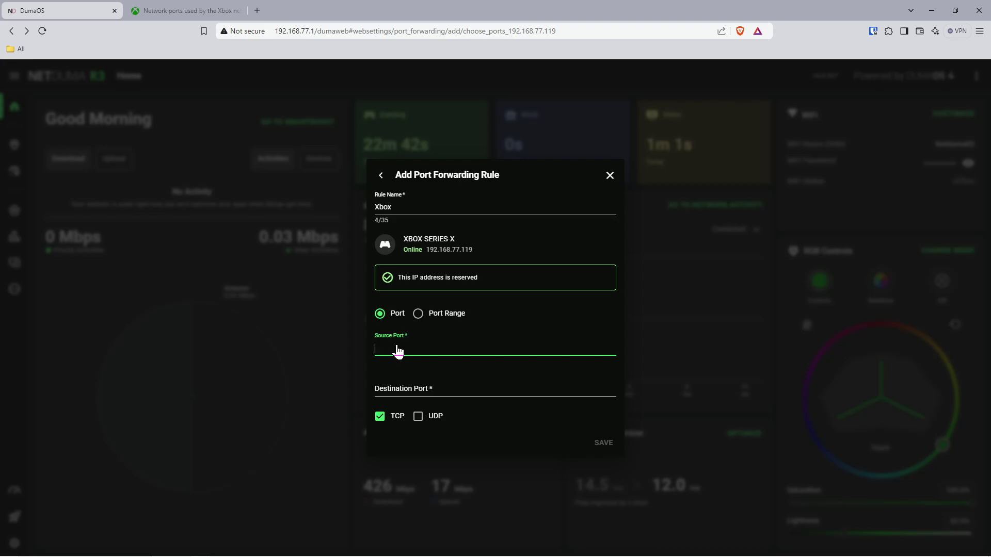
{"action": "type", "text": "3074"}
{"action": "left_click", "coordinate": [401, 394]}
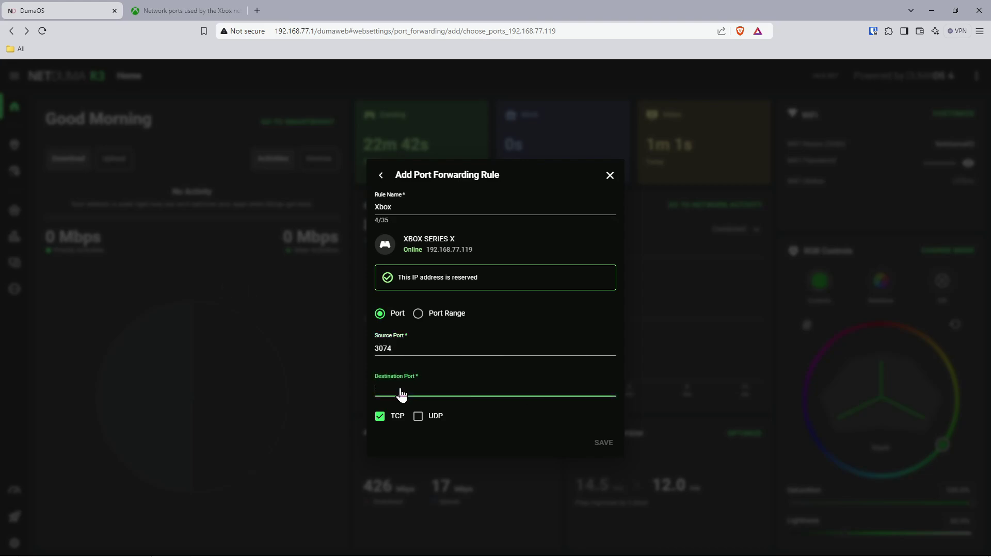
{"action": "type", "text": "3074"}
{"action": "left_click", "coordinate": [195, 5]}
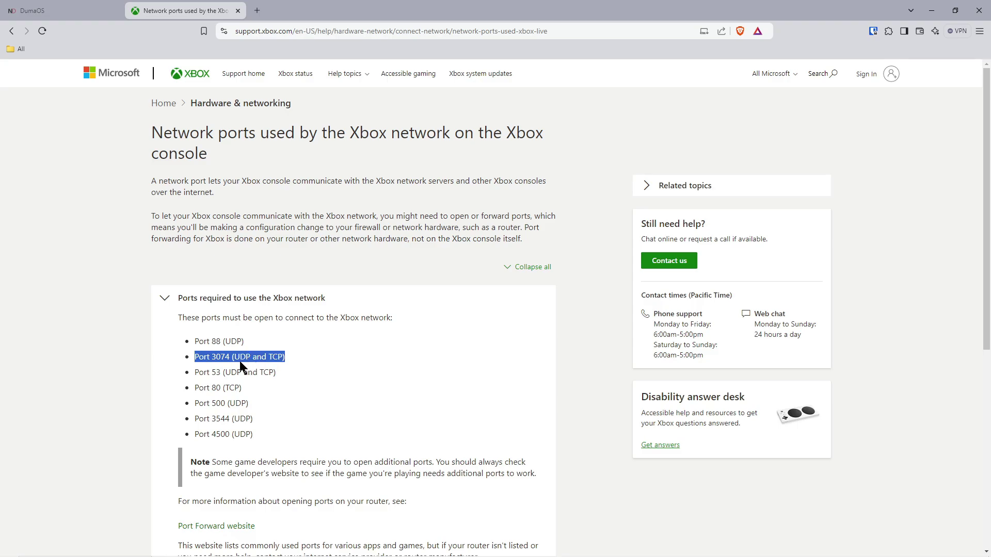
Step: Enable both TCP and UDP on the Xbox rule and save it
{"action": "left_click", "coordinate": [67, 11]}
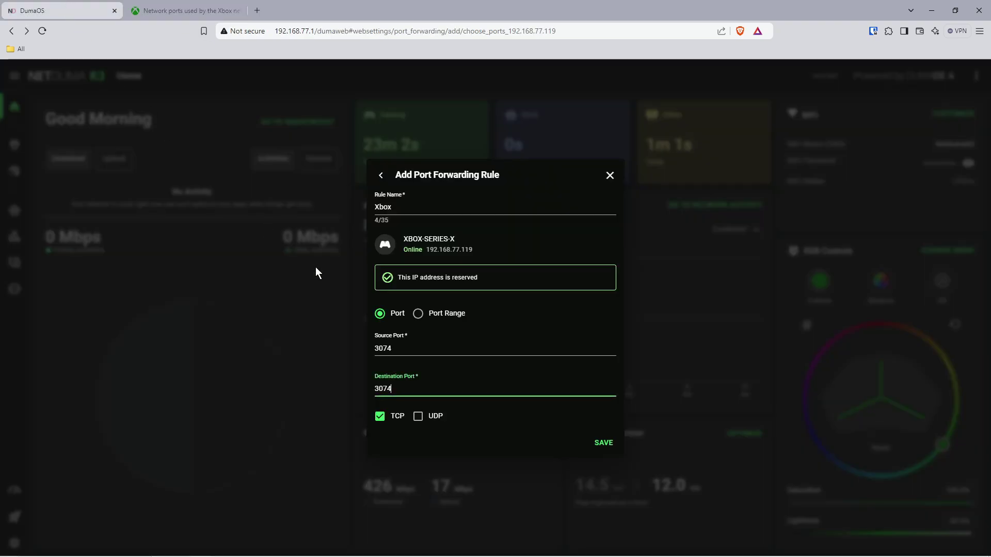
{"action": "left_click", "coordinate": [418, 417]}
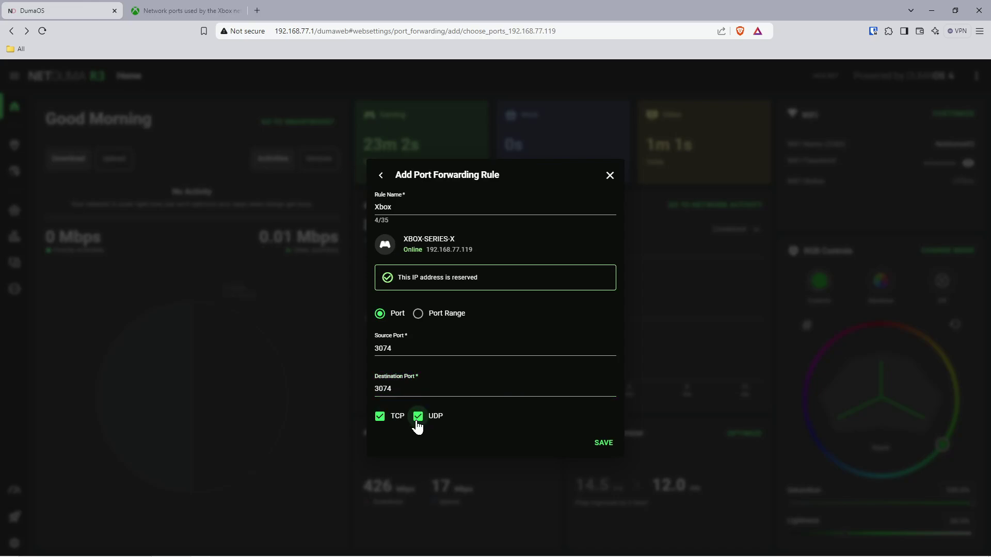
{"action": "left_click", "coordinate": [380, 418]}
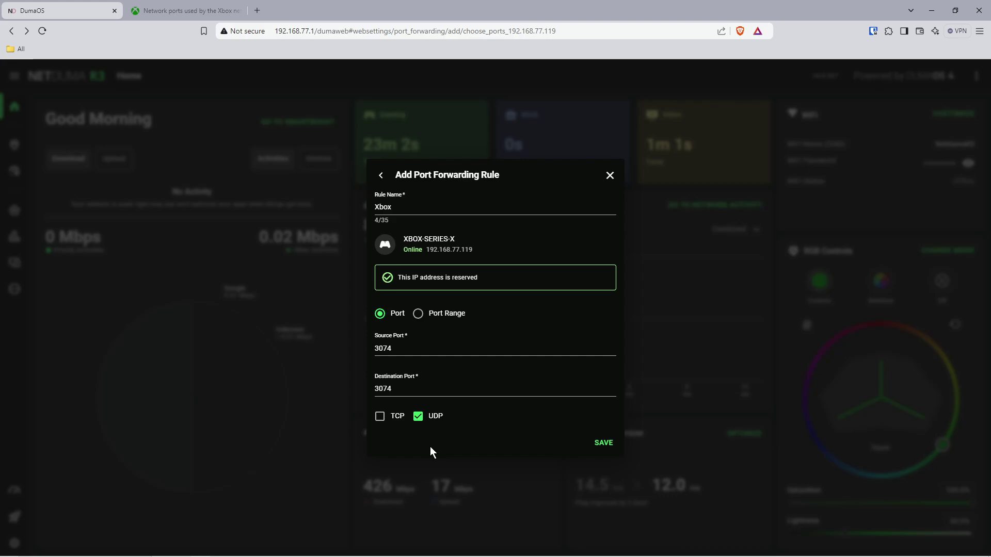
{"action": "left_click", "coordinate": [379, 417]}
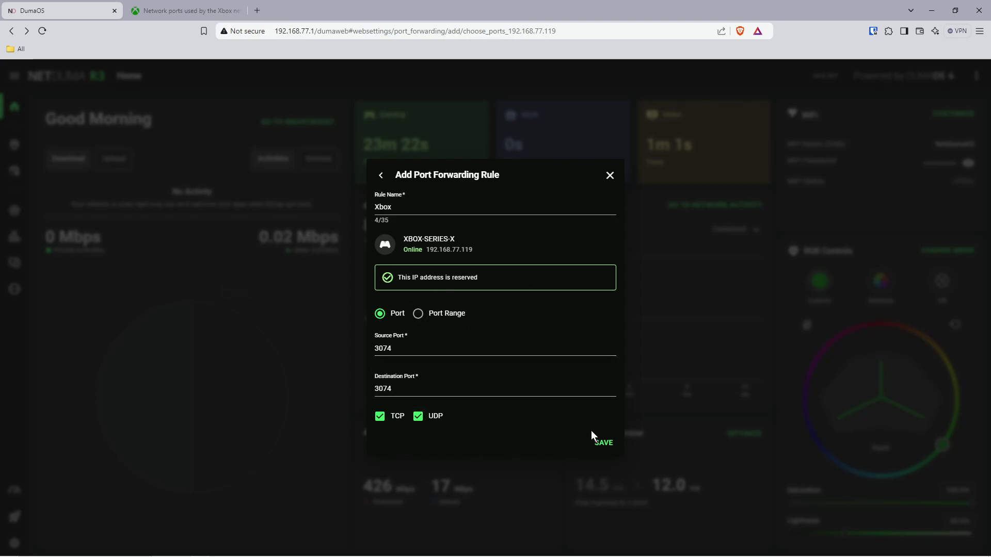
{"action": "left_click", "coordinate": [572, 440]}
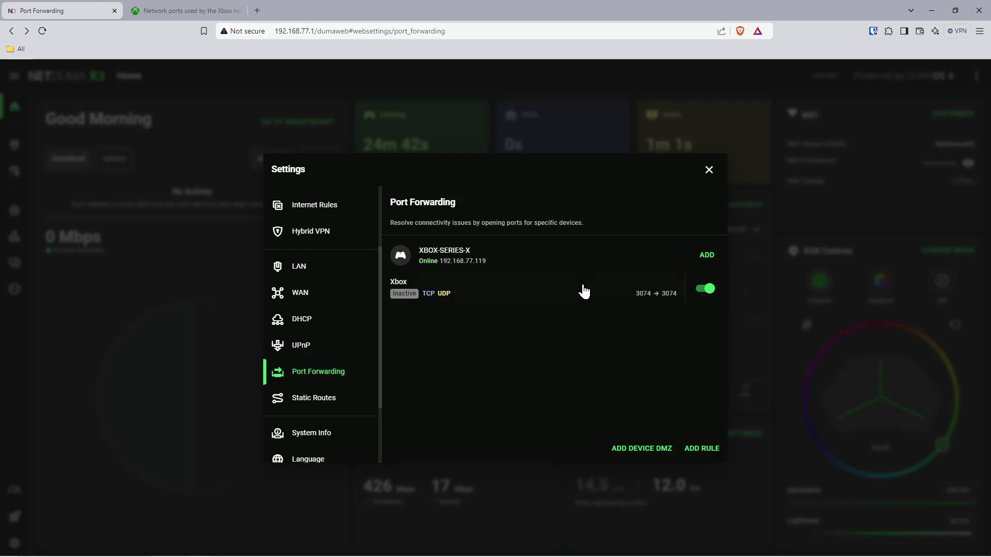
Step: Close Settings and view the Geo-Filter map centred on the filtered United States regions
{"action": "left_click", "coordinate": [709, 170]}
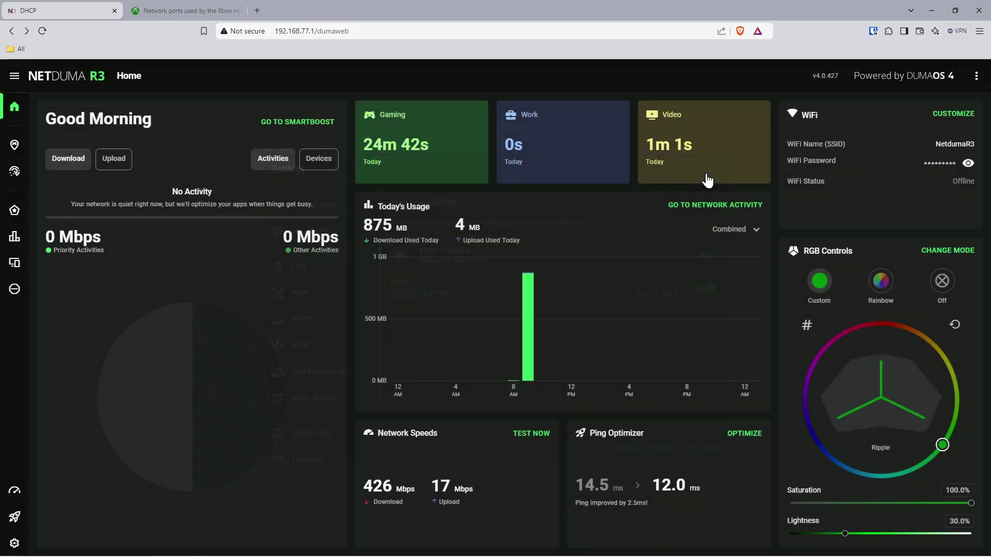
{"action": "left_click", "coordinate": [16, 147]}
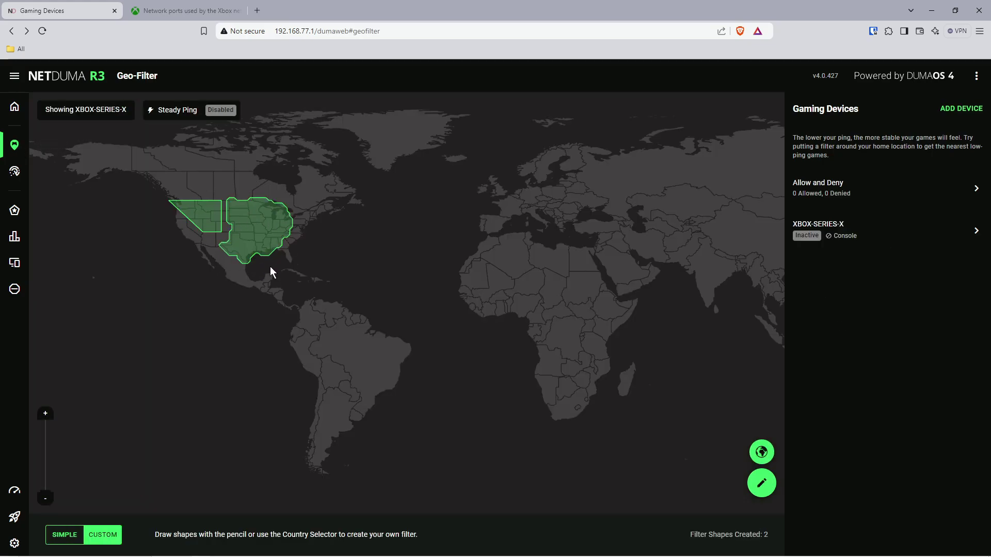
{"action": "scroll", "coordinate": [268, 222], "scroll_direction": "up", "scroll_amount": 2}
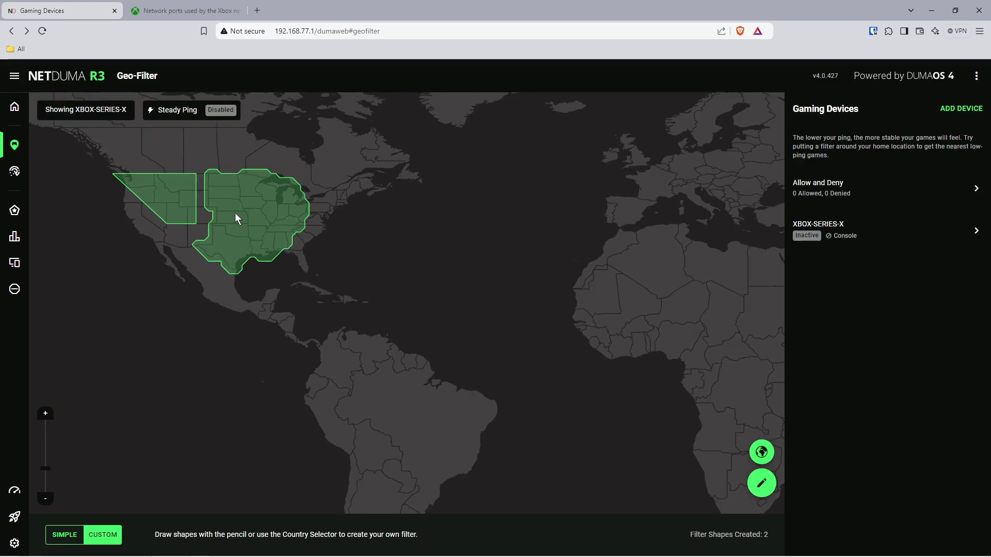
{"action": "left_click_drag", "start_coordinate": [328, 246], "coordinate": [386, 314]}
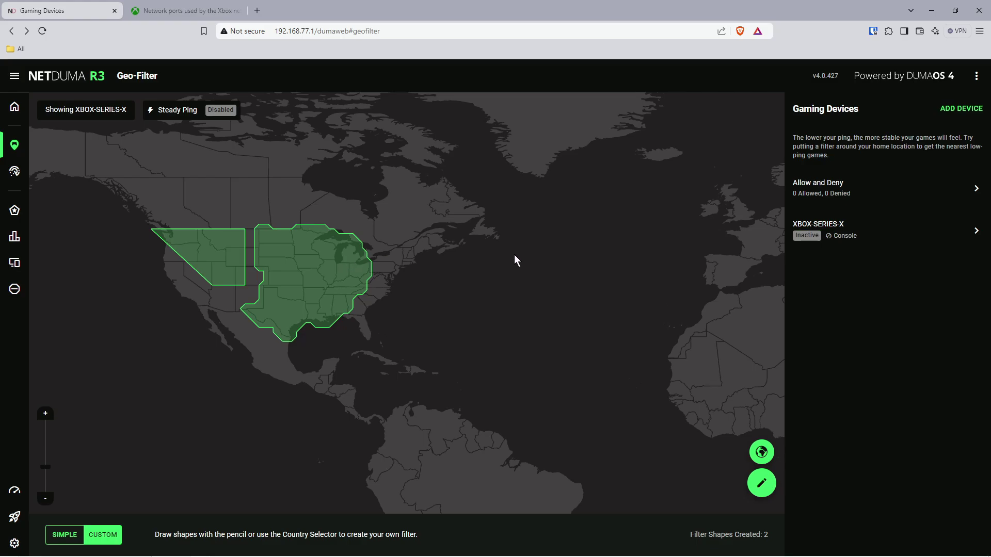
Step: Select XBOX-SERIES-X under Gaming Devices and switch Filtering Enabled off
{"action": "left_click", "coordinate": [845, 237]}
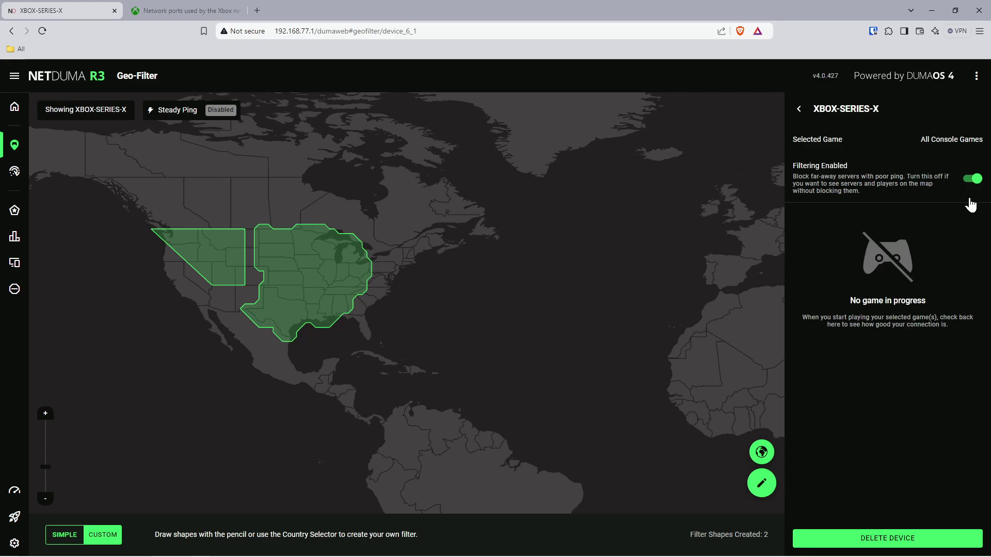
{"action": "left_click", "coordinate": [975, 181]}
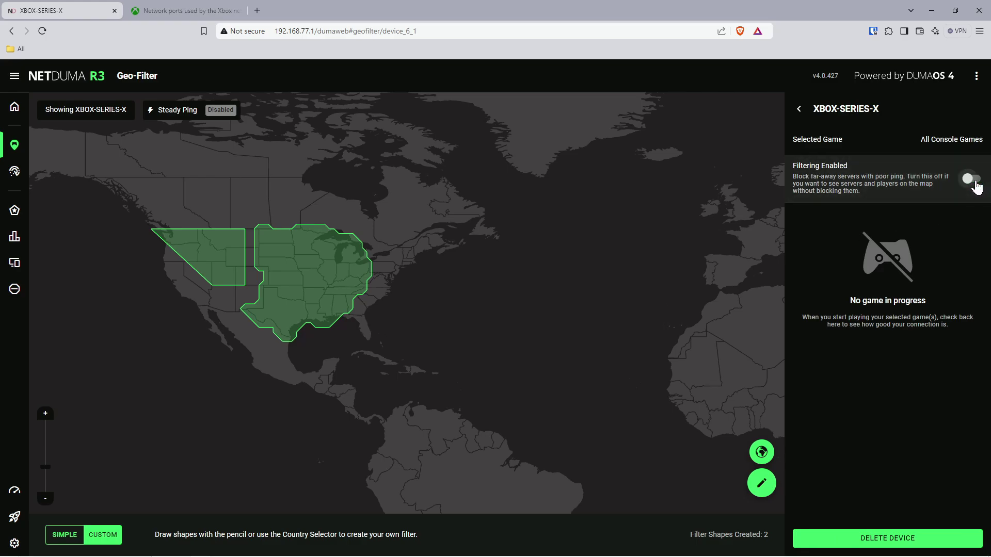